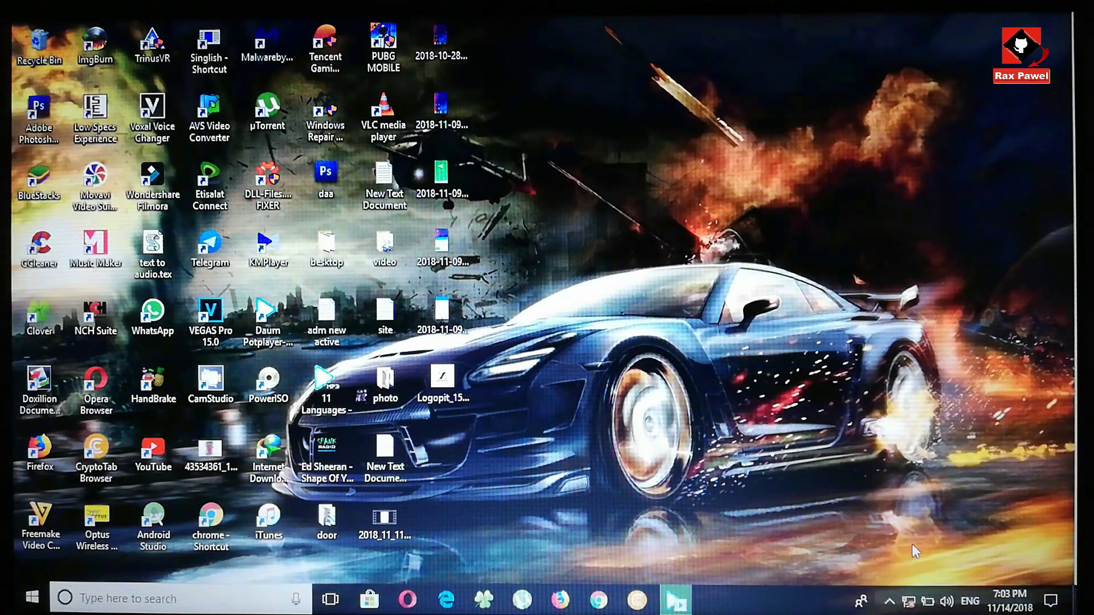
- Check the taskbar network flyout, then reach Network & Internet Status in Settings
{"action": "left_click", "coordinate": [919, 605]}
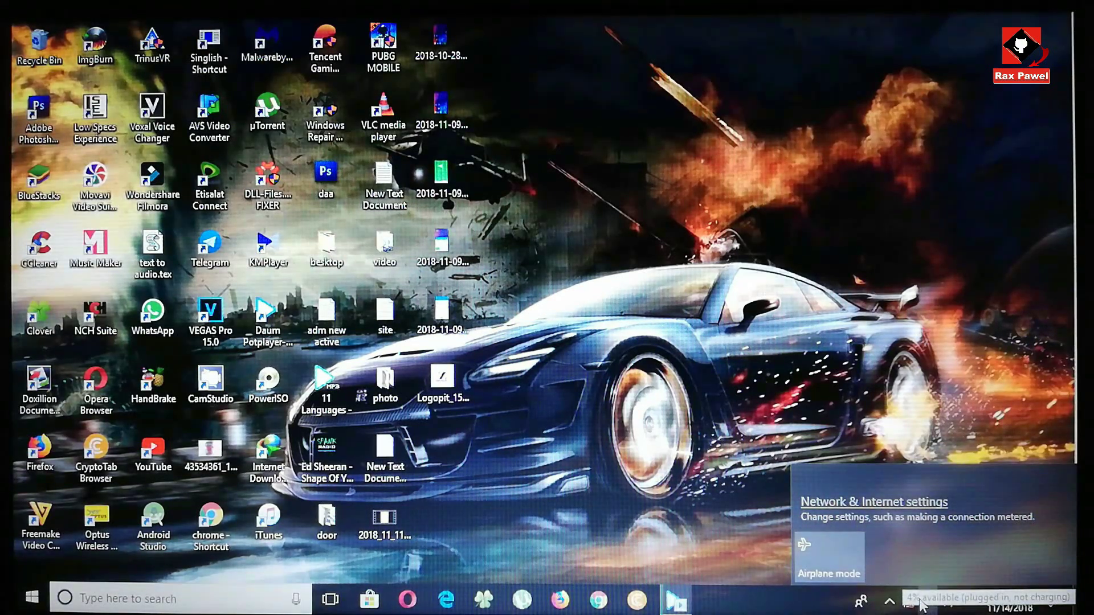
{"action": "left_click", "coordinate": [765, 355]}
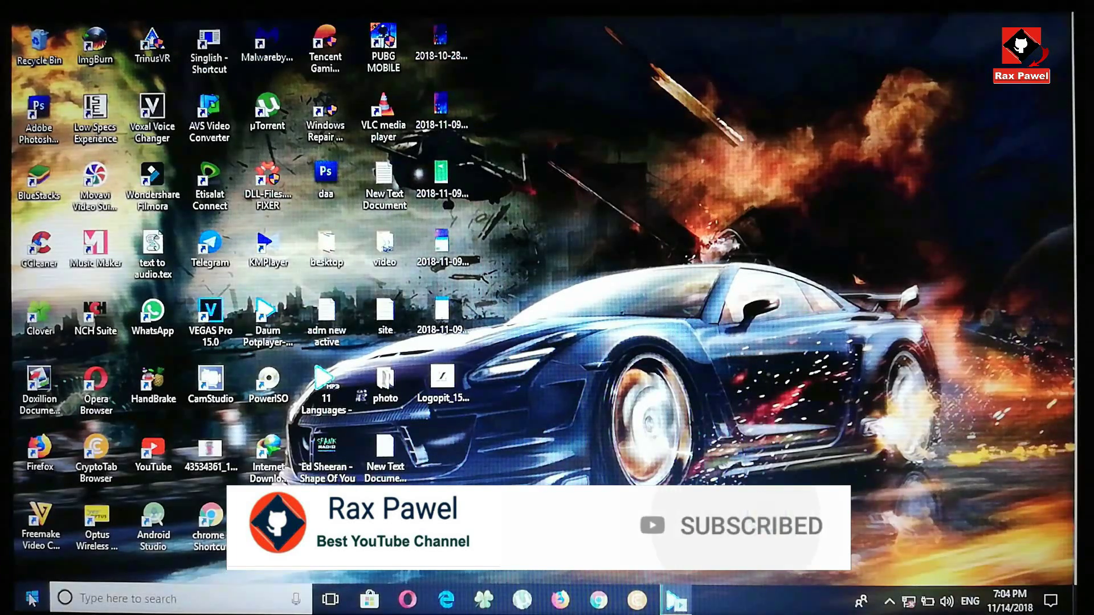
{"action": "left_click", "coordinate": [32, 598]}
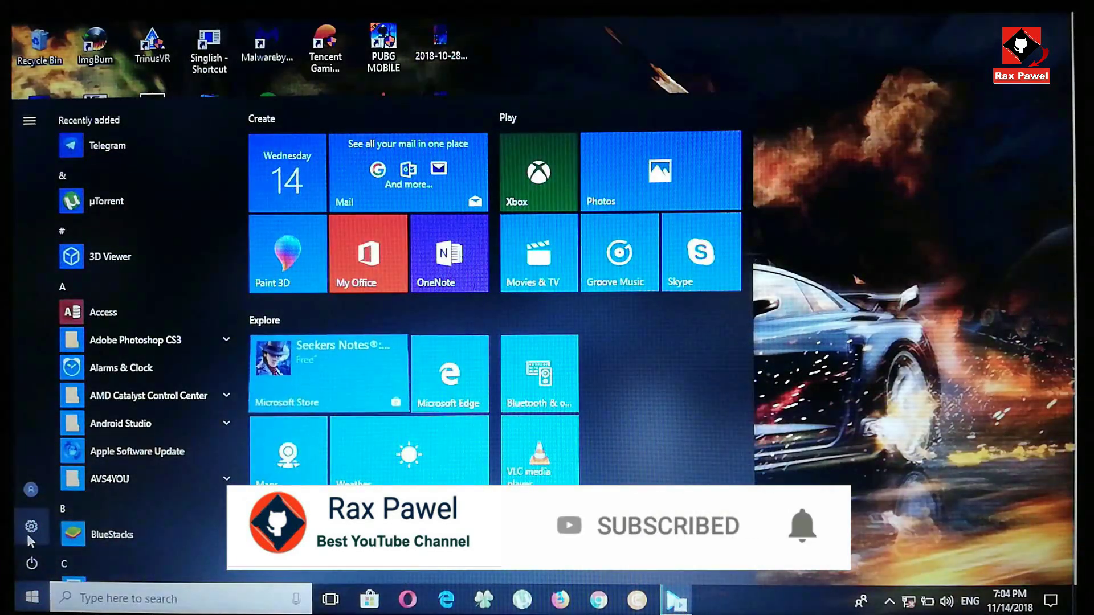
{"action": "left_click", "coordinate": [31, 525]}
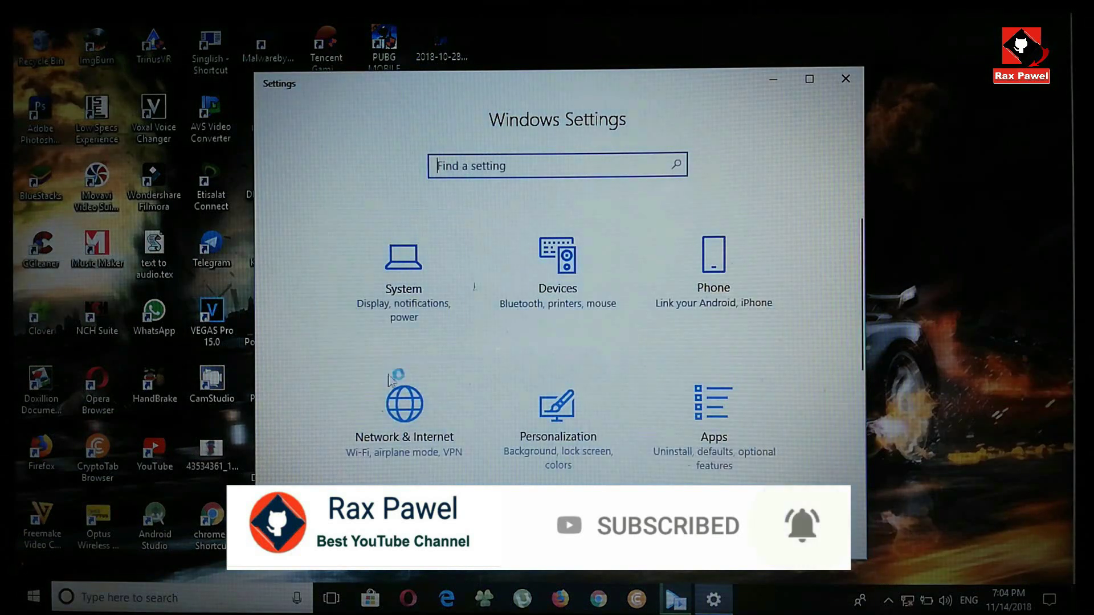
{"action": "left_click", "coordinate": [404, 410]}
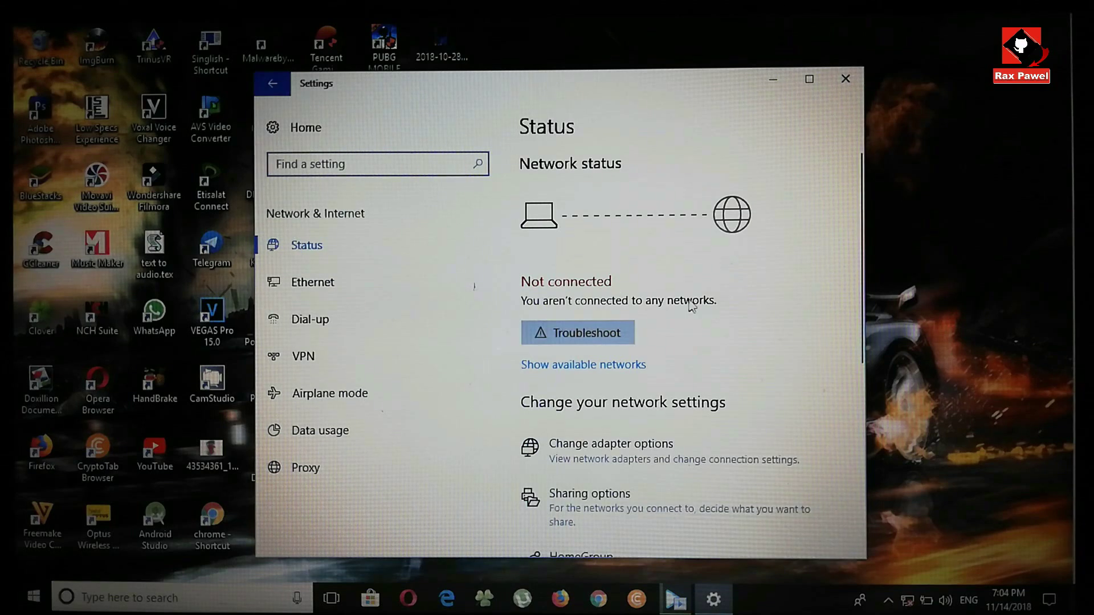
- Show the available networks list from the Status page and dismiss it
{"action": "left_click", "coordinate": [603, 366]}
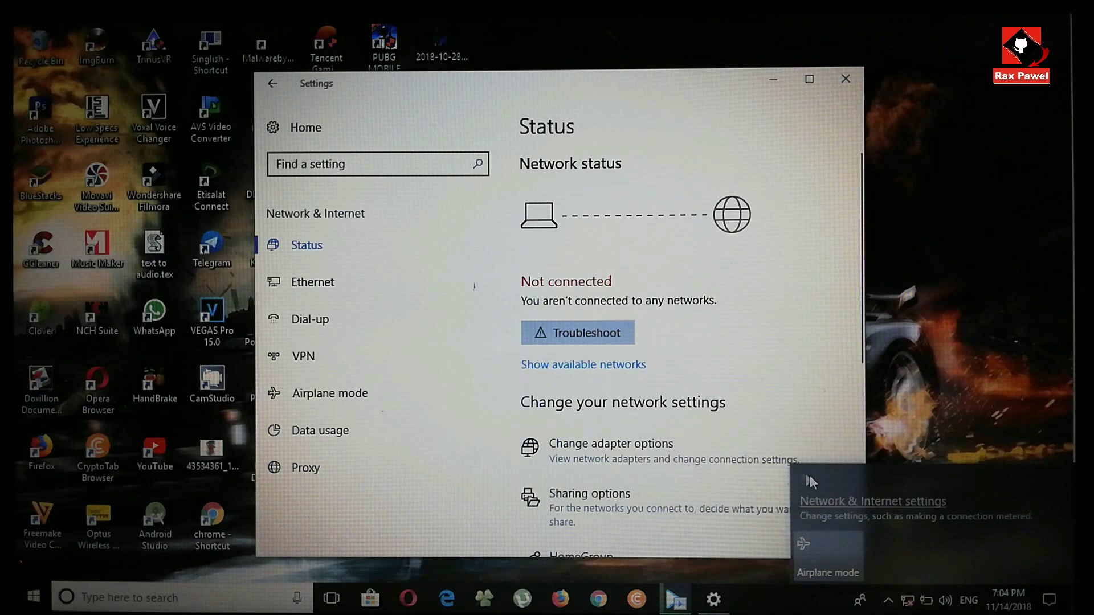
{"action": "left_click", "coordinate": [908, 601]}
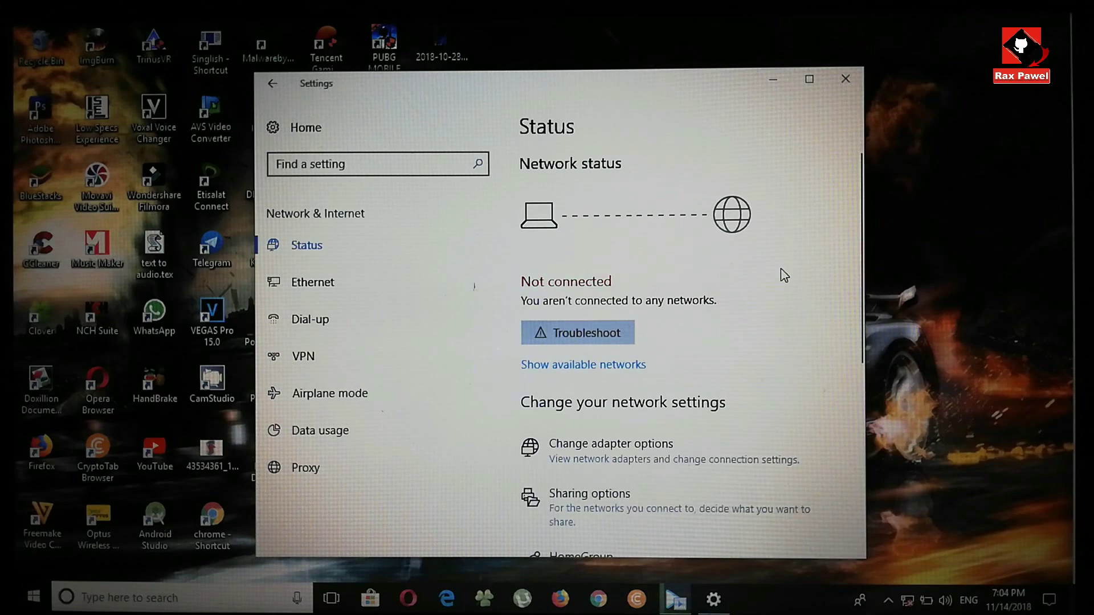
{"action": "scroll", "coordinate": [649, 333], "scroll_direction": "down", "scroll_amount": 3}
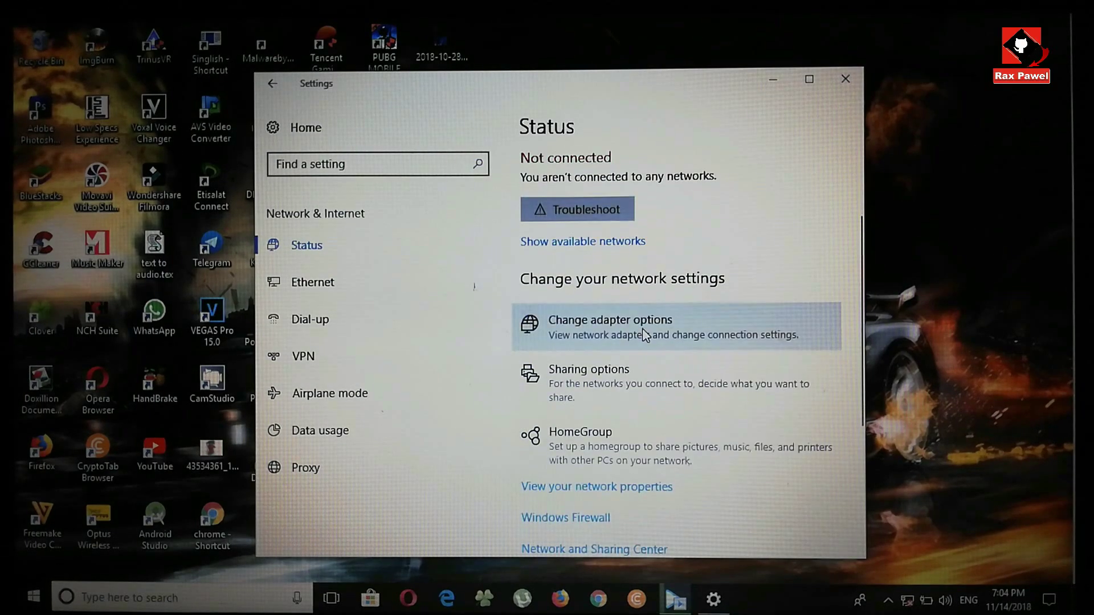
{"action": "scroll", "coordinate": [645, 338], "scroll_direction": "down", "scroll_amount": 2}
{"action": "scroll", "coordinate": [646, 338], "scroll_direction": "down", "scroll_amount": 2}
{"action": "scroll", "coordinate": [642, 335], "scroll_direction": "down", "scroll_amount": 2}
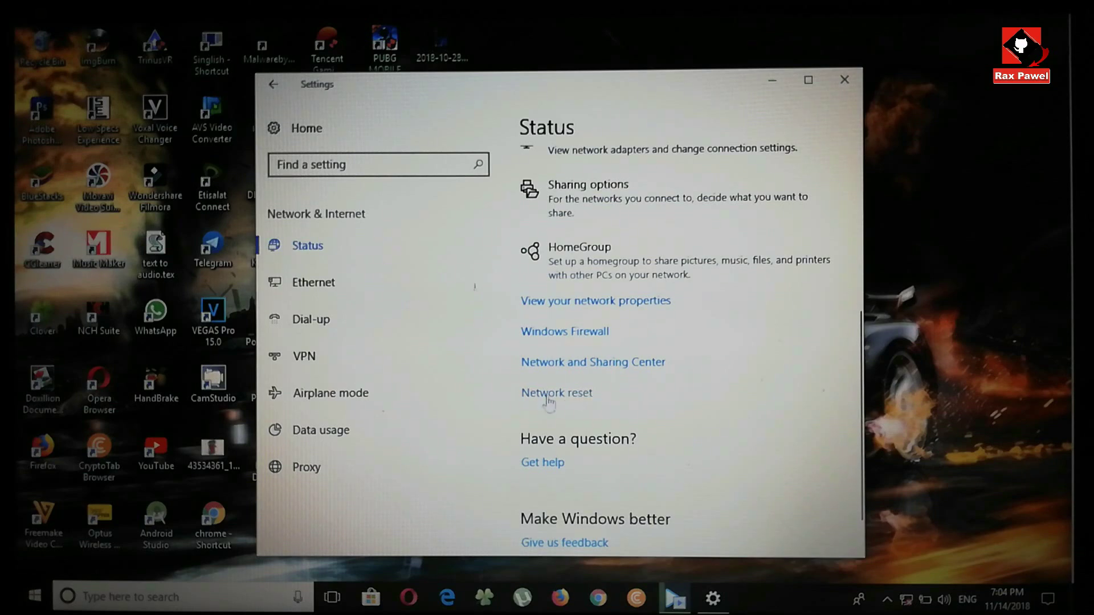
- Go to the Network reset page from the Status page
{"action": "left_click", "coordinate": [580, 398]}
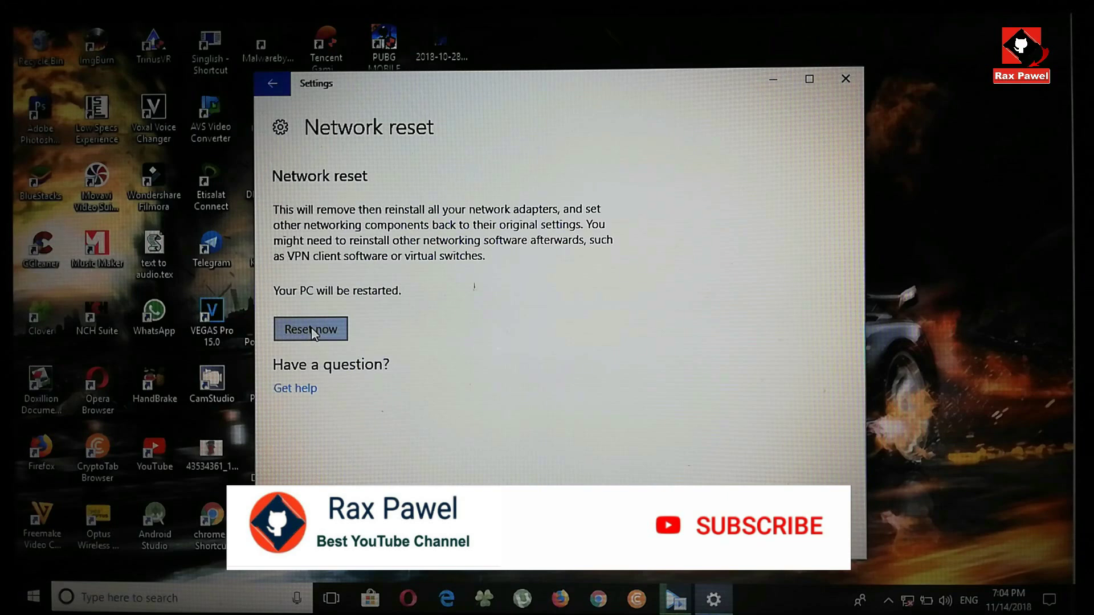
- Reset all network settings with Reset now and Yes, dismiss the sign-out notice, and close Settings
{"action": "left_click", "coordinate": [312, 333]}
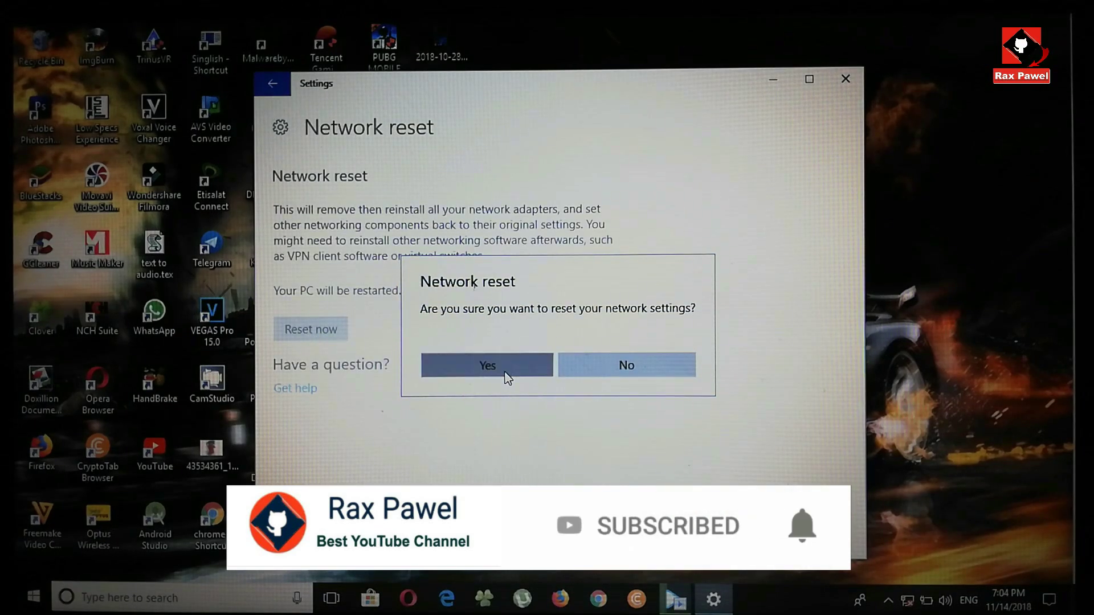
{"action": "left_click", "coordinate": [505, 365]}
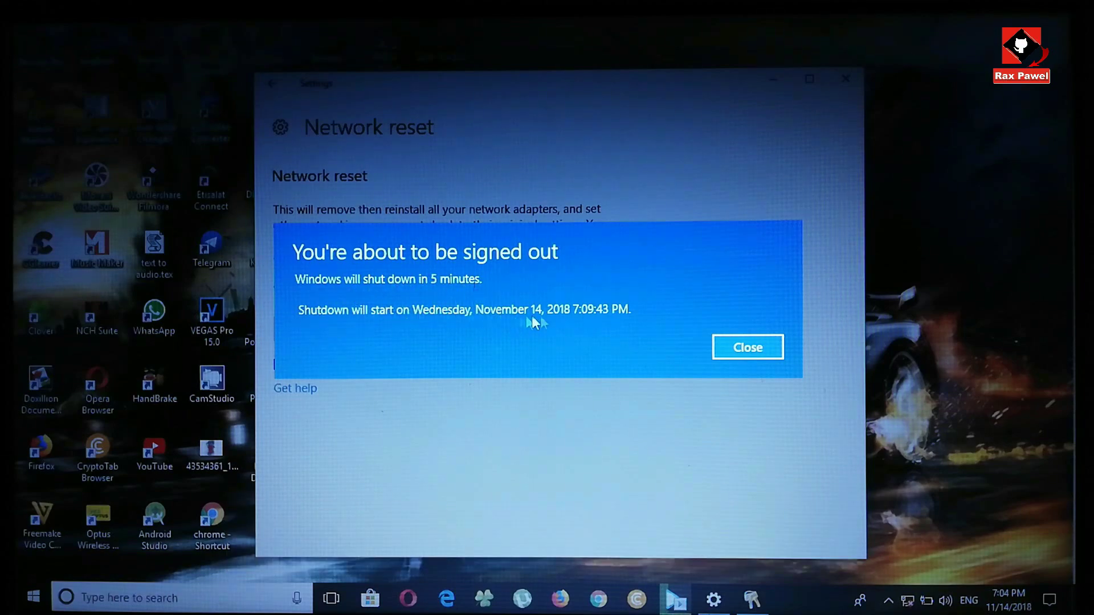
{"action": "left_click", "coordinate": [735, 346]}
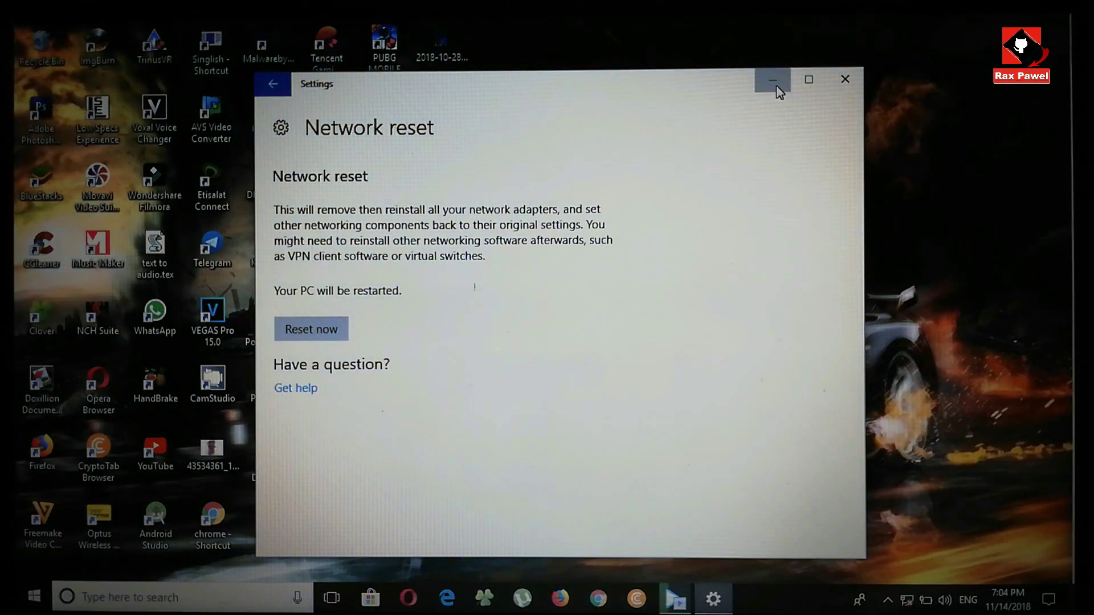
{"action": "left_click", "coordinate": [846, 83]}
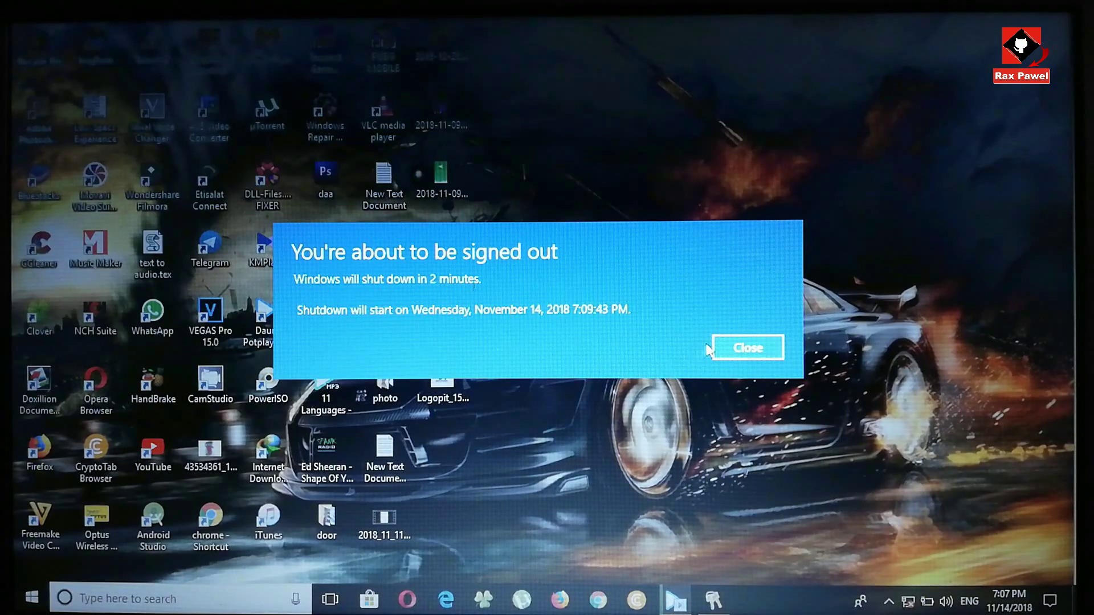
- Dismiss the 'You're about to be signed out' warning and let Windows restart
{"action": "left_click", "coordinate": [757, 349]}
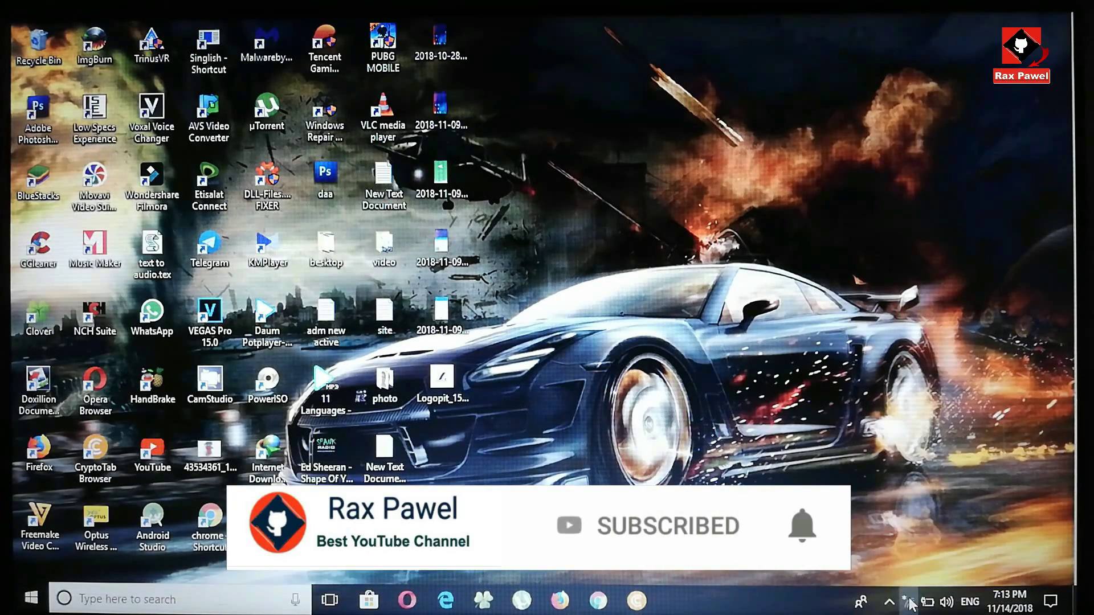
- Connect to the secured PROLINK_PRS1140_3BDB4 Wi-Fi network with its security key
{"action": "left_click", "coordinate": [910, 604]}
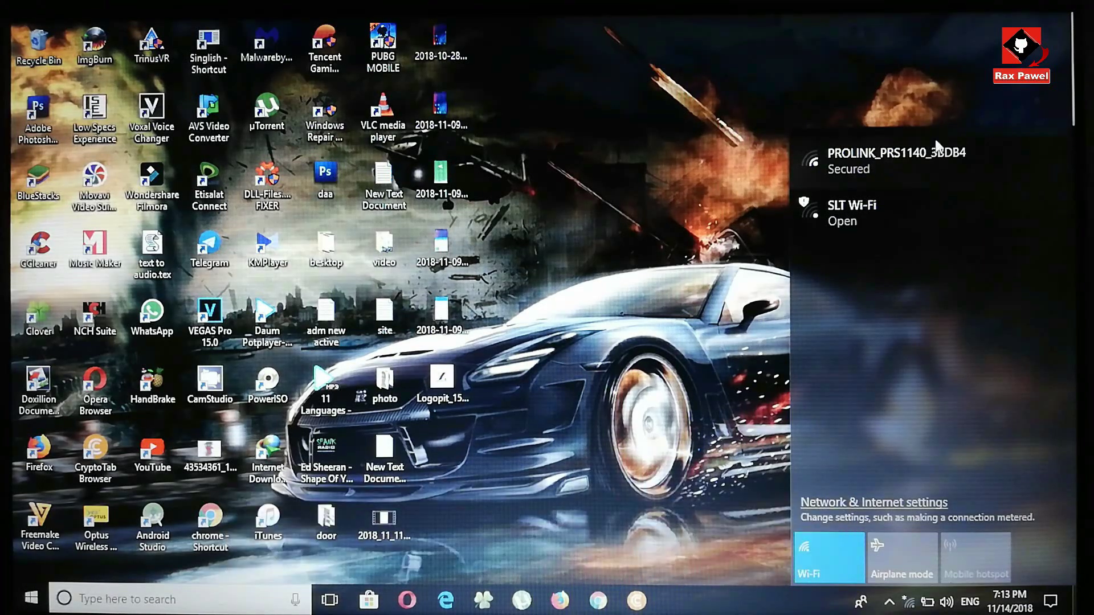
{"action": "left_click", "coordinate": [904, 175]}
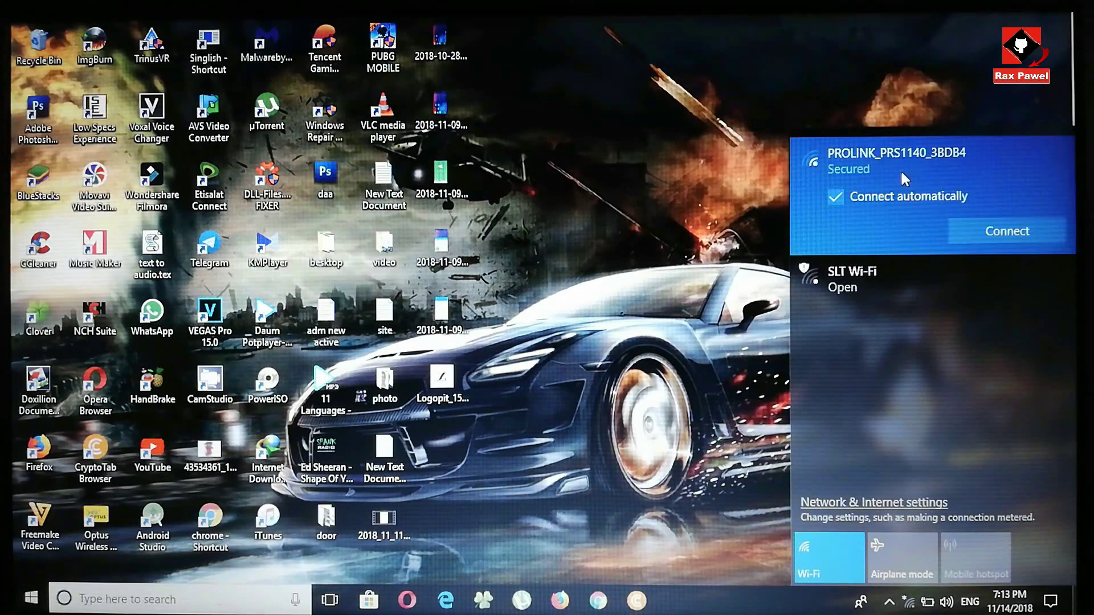
{"action": "left_click", "coordinate": [1013, 231]}
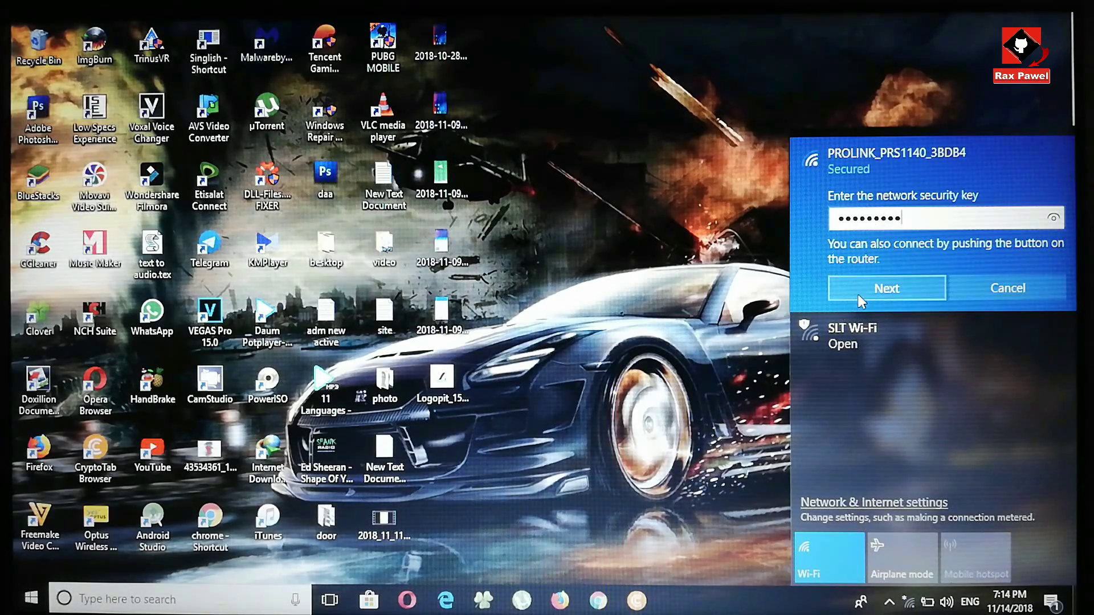
{"action": "left_click", "coordinate": [900, 289]}
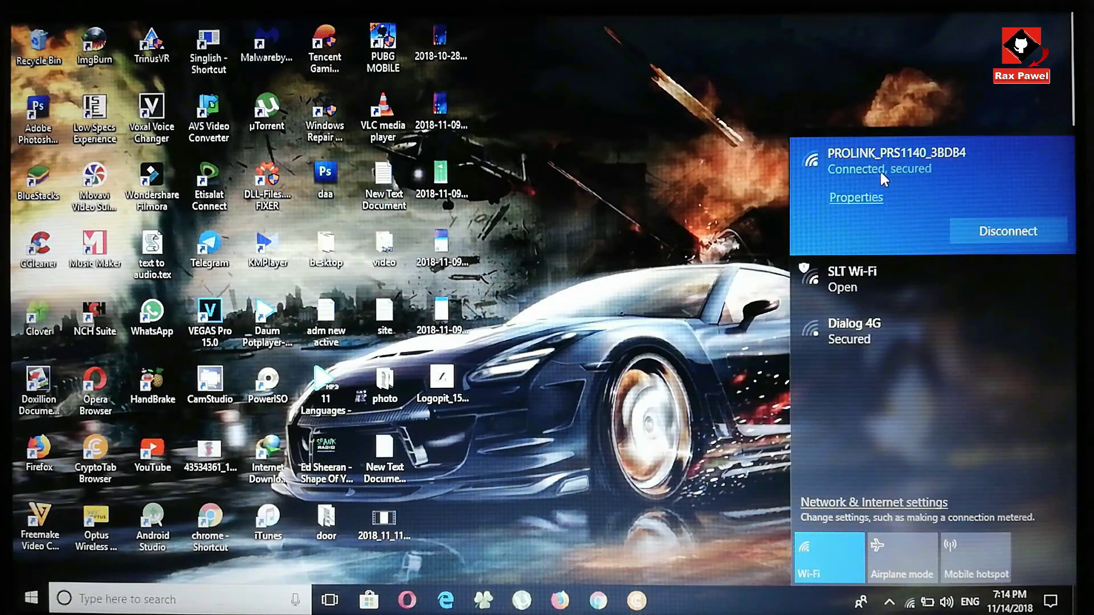
- Close the Wi-Fi network flyout, leaving the desktop connected to PROLINK
{"action": "left_click", "coordinate": [920, 603]}
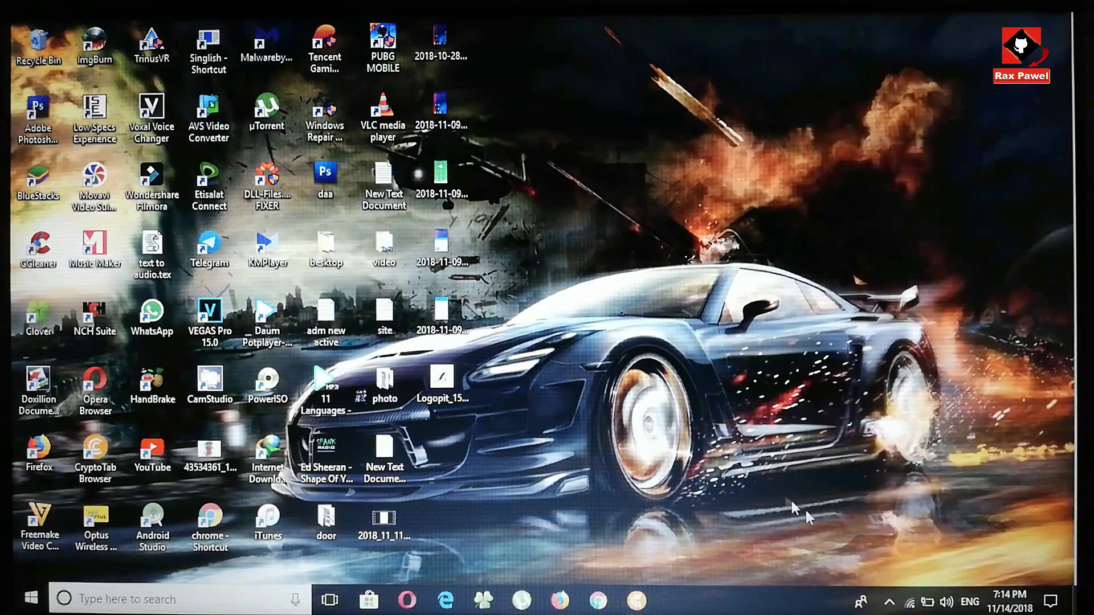